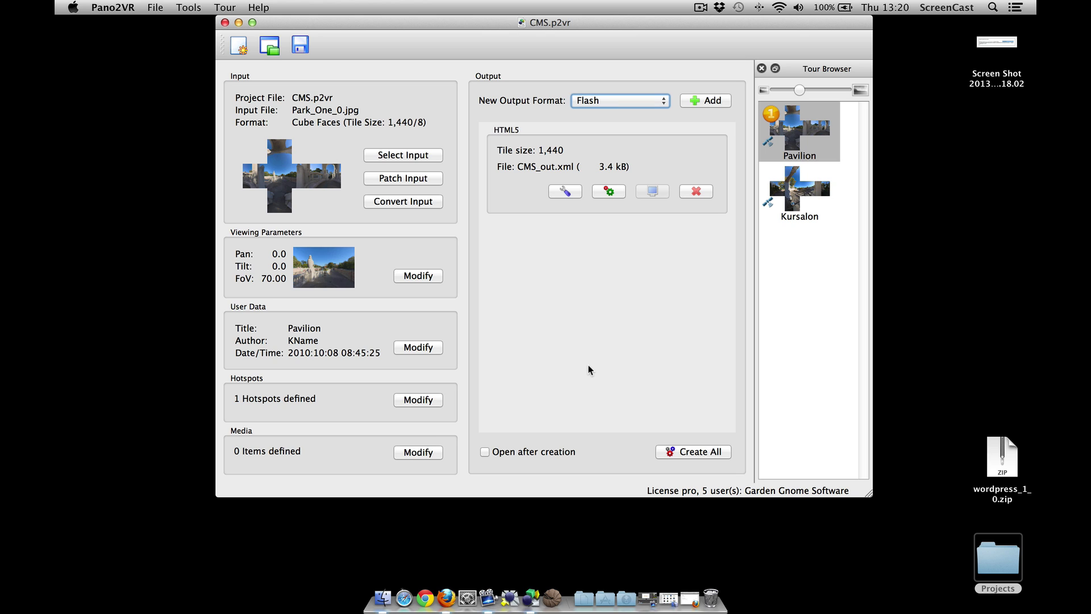
Keep the HTML5 output's HTML template set to ggpkg.ggt.
left_click(564, 192)
left_click(668, 47)
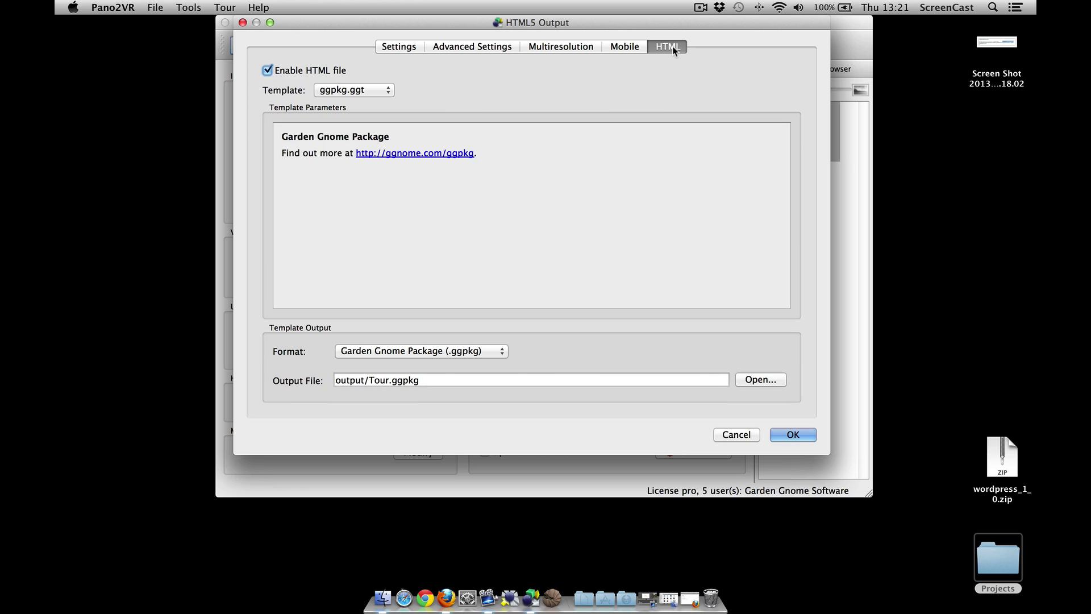
left_click(353, 91)
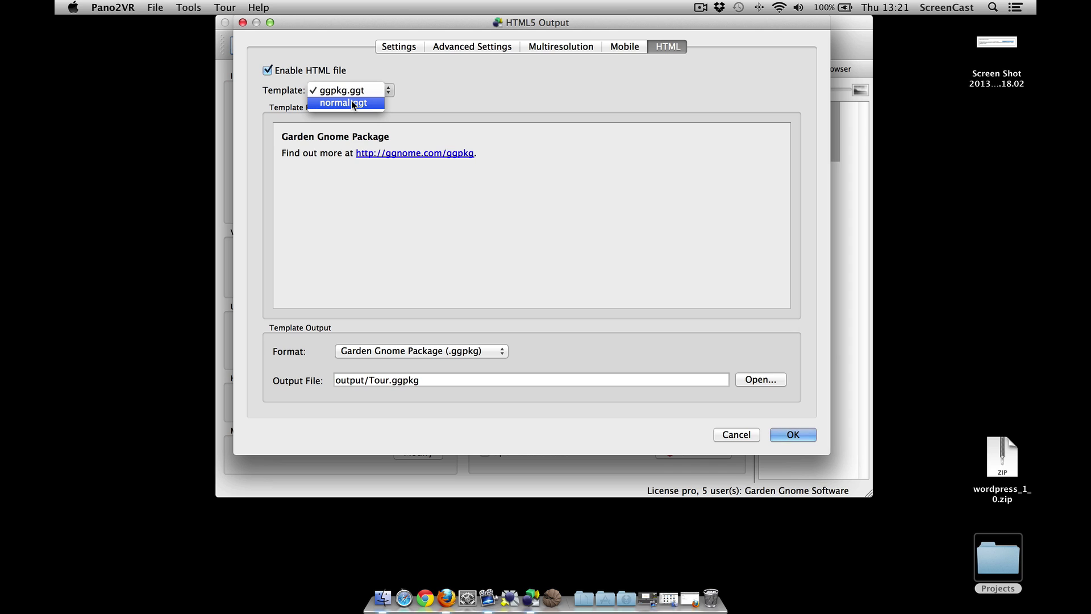
left_click(344, 90)
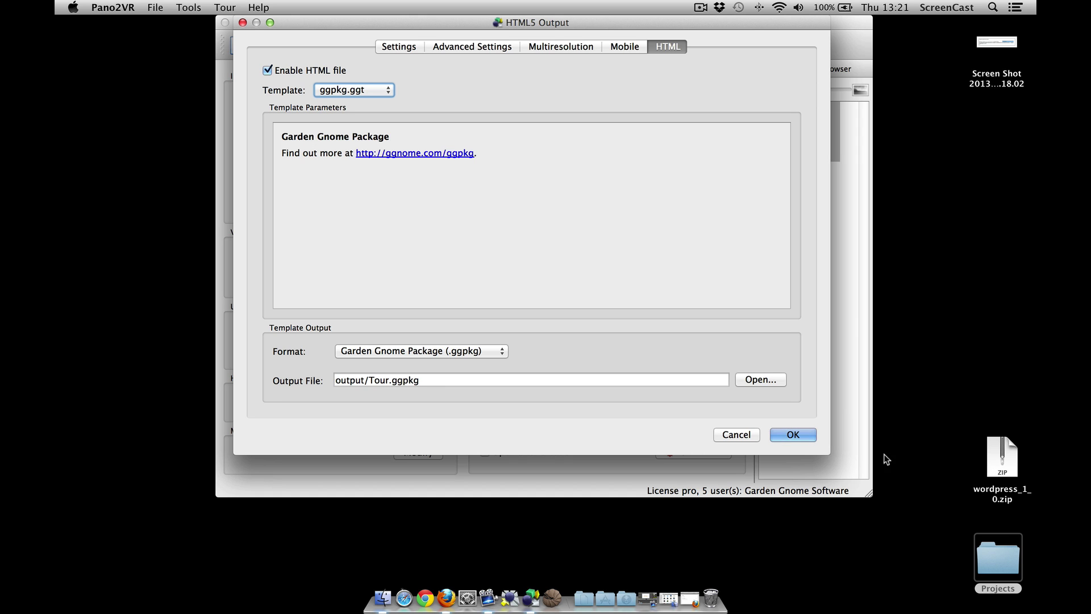
Accept the output settings and confirm generating the tour, overwriting the existing output files.
left_click(799, 436)
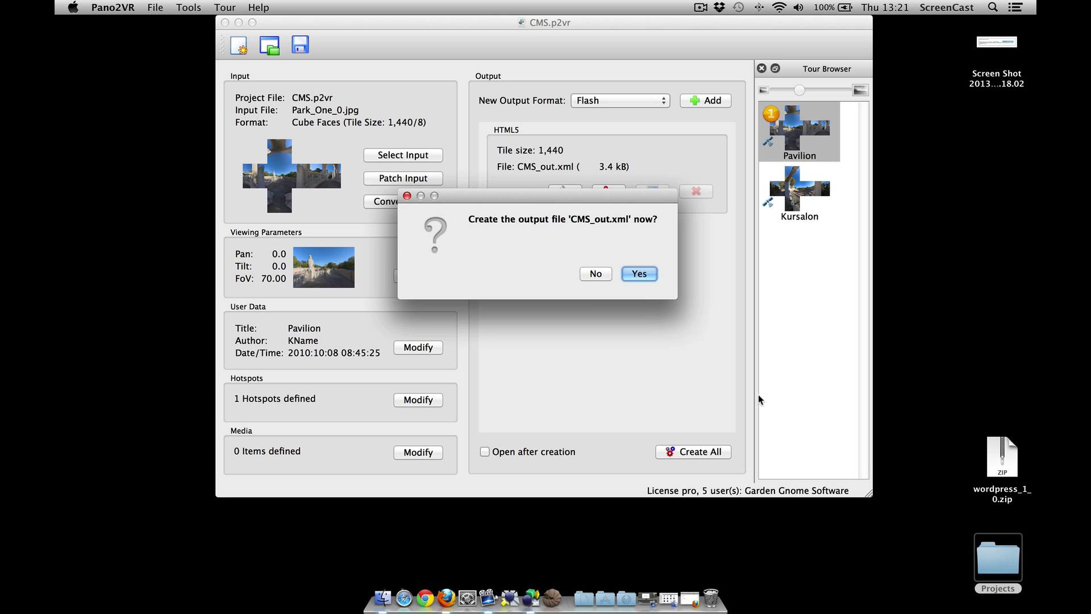
left_click(640, 278)
left_click(640, 278)
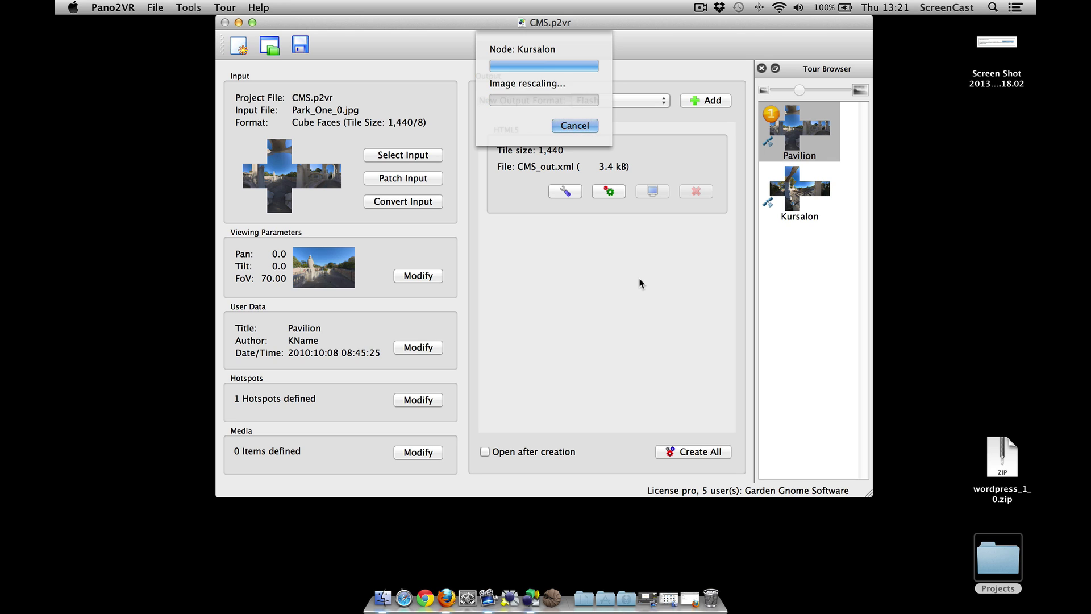
Copy Tour.ggpkg from the output folder onto the desktop, then close the Finder and CMS.p2vr windows.
left_click(653, 191)
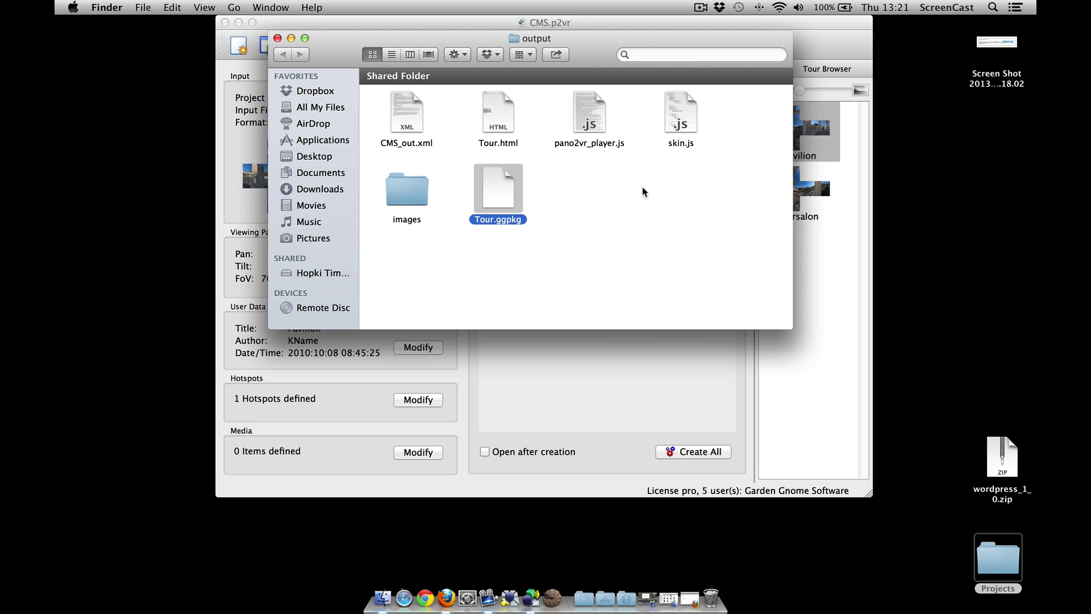
left_click_drag(498, 193, 129, 109)
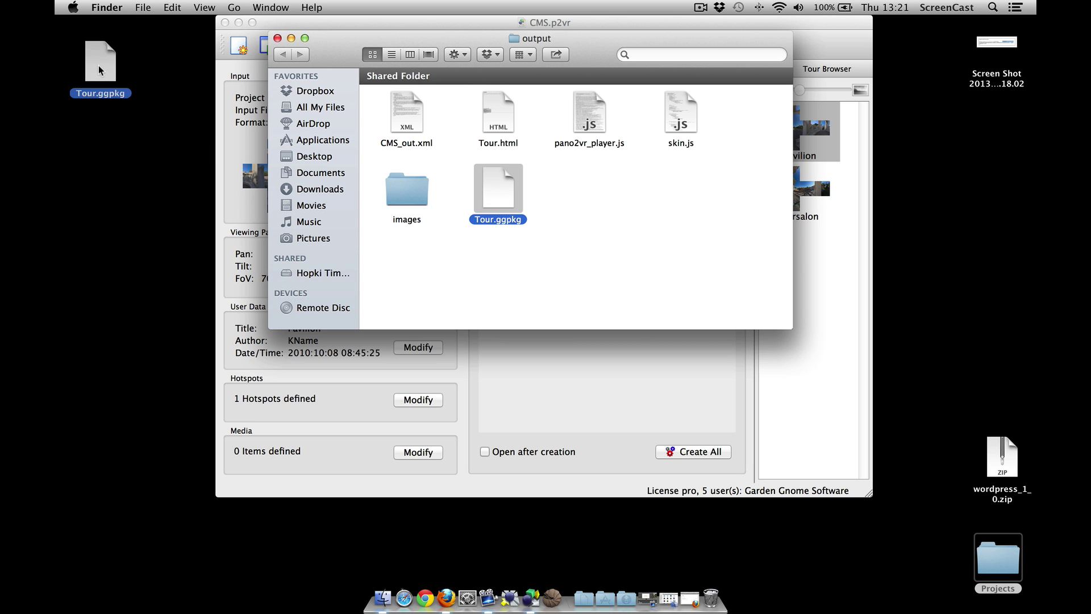
left_click(277, 38)
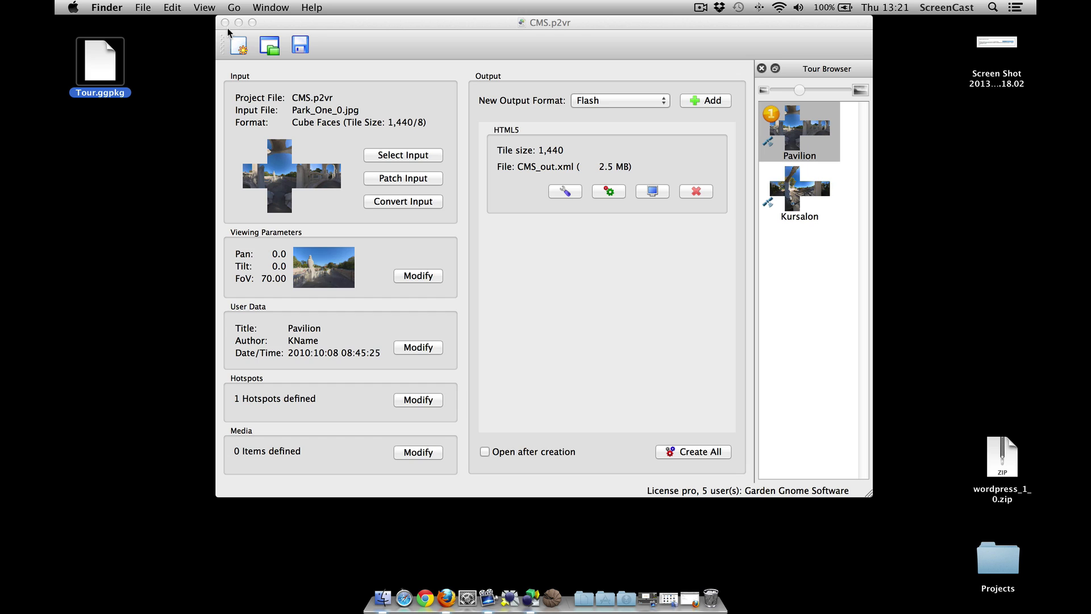
left_click(226, 24)
left_click(427, 181)
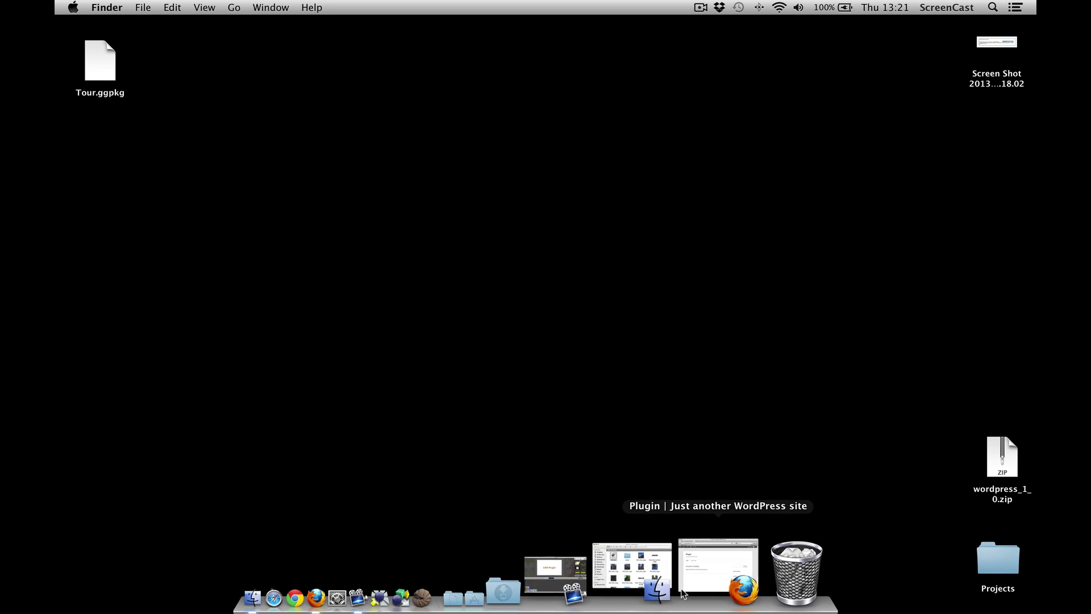
Return to Firefox, go to the test site's WordPress Dashboard and bring up the Plugins menu.
left_click(689, 580)
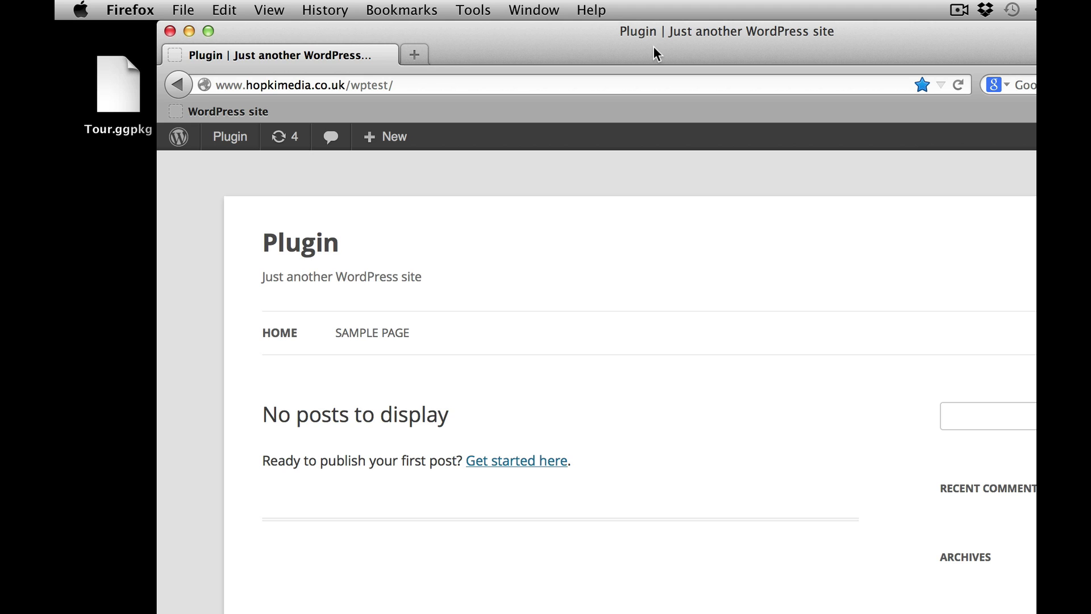
mouse_move(230, 136)
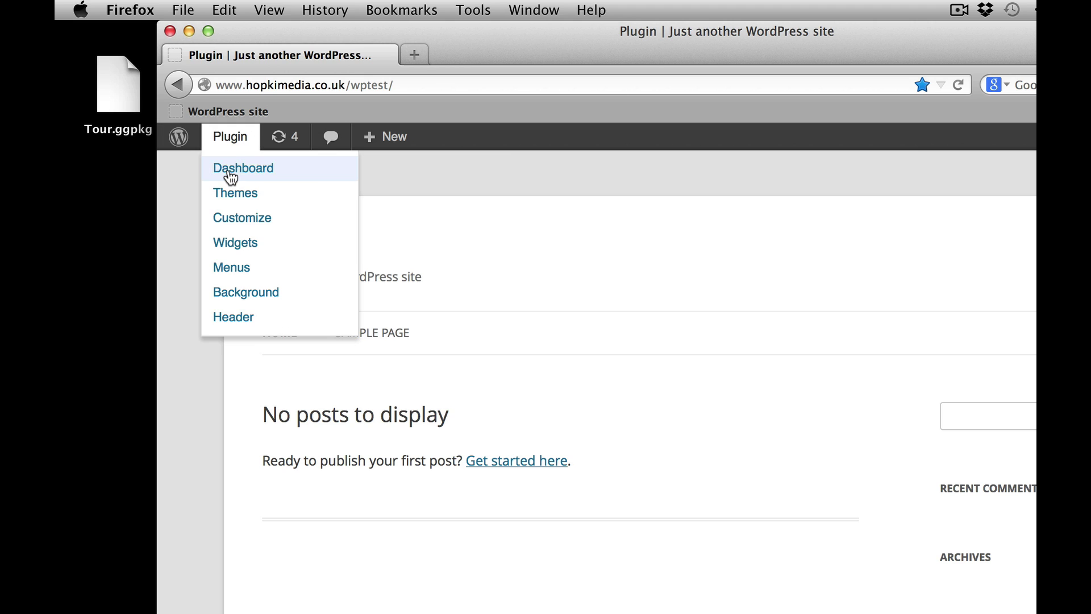
left_click(231, 178)
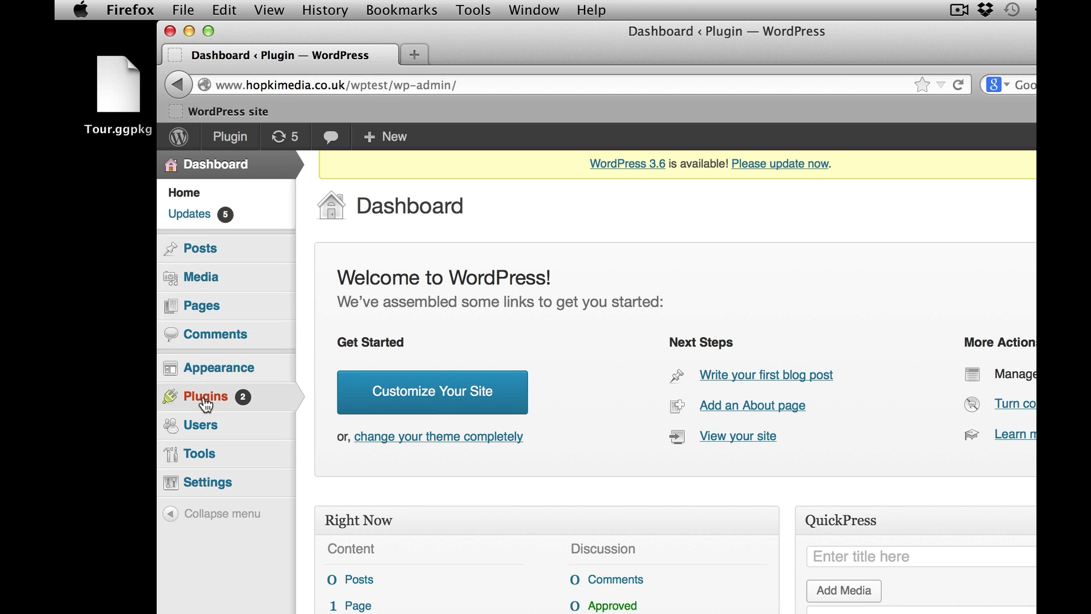
left_click(206, 405)
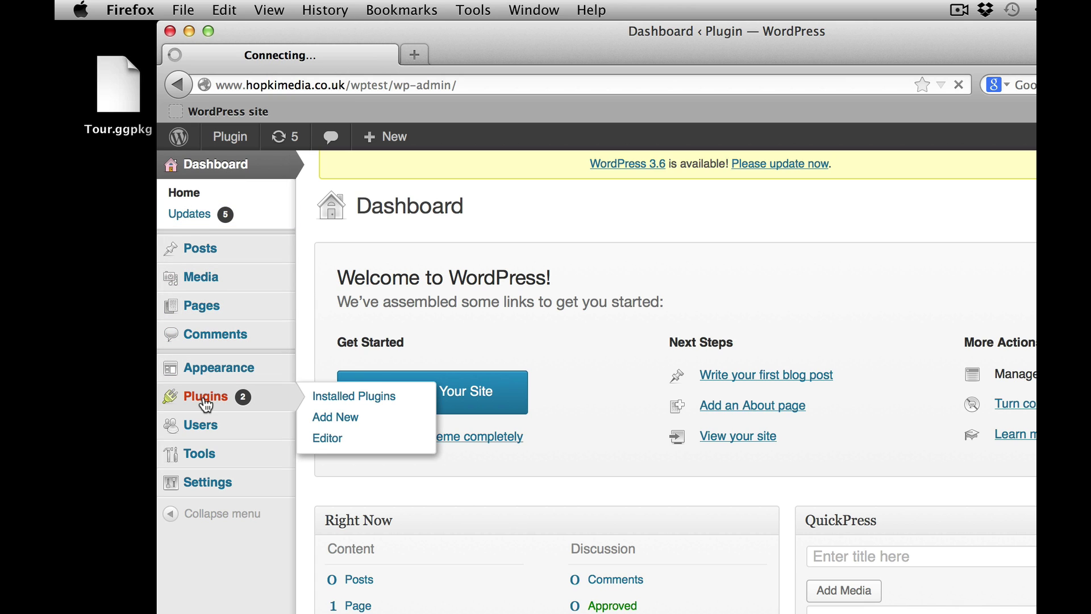
Upload wordpress_1_0.zip as a new plugin, install it and activate GGPKG Import.
left_click(325, 421)
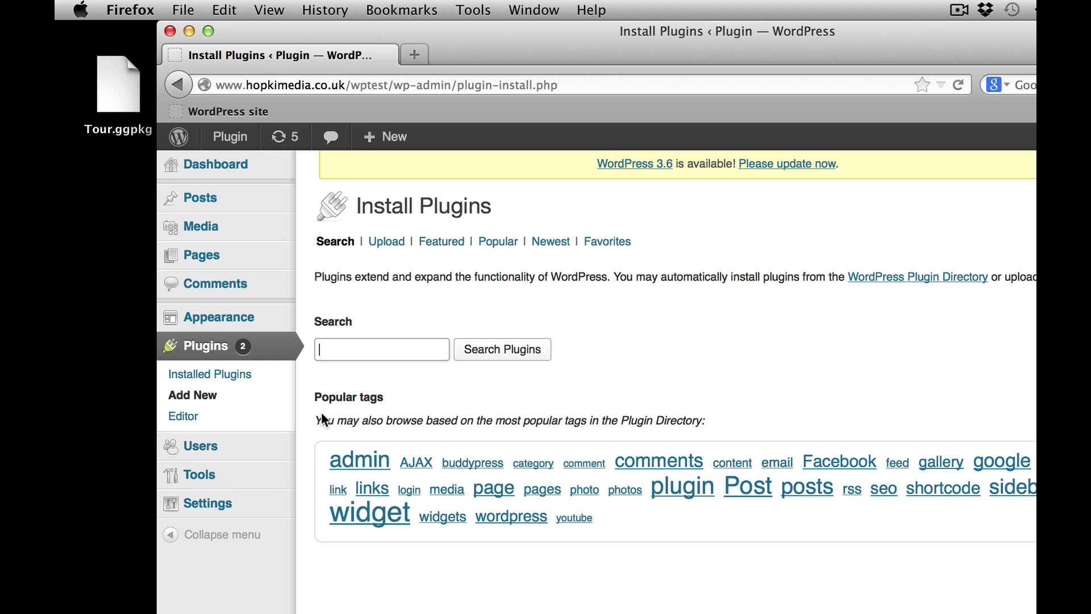
left_click(383, 249)
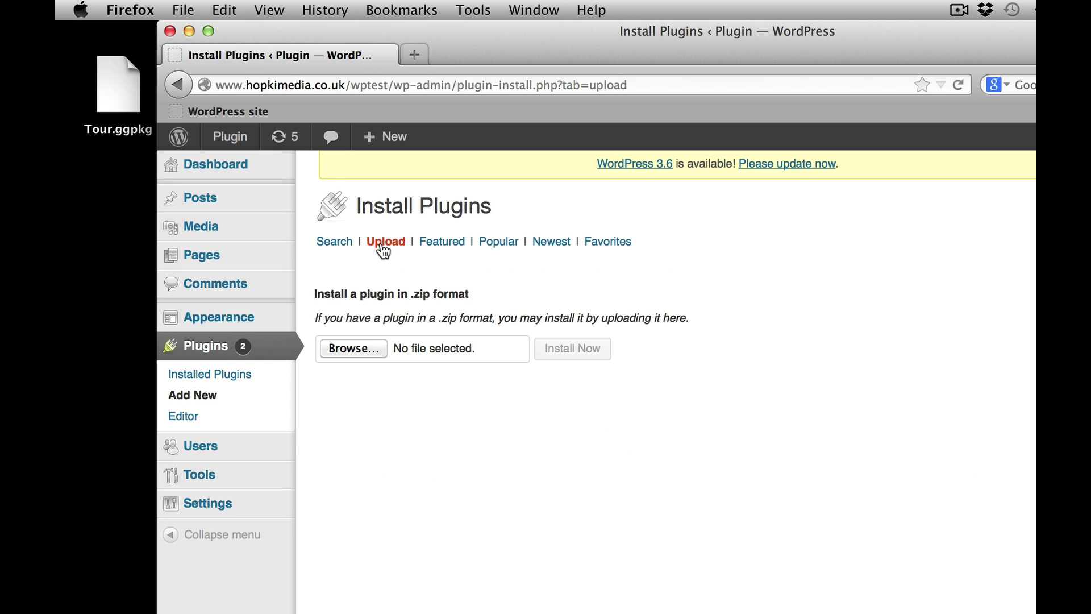
left_click(363, 356)
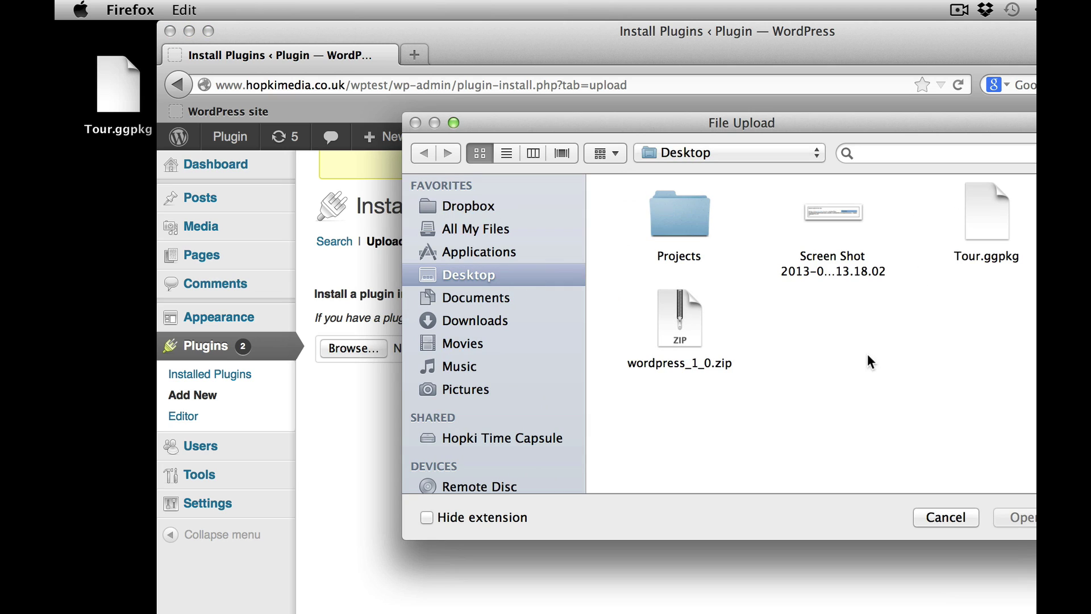
left_click(680, 330)
left_click(1030, 519)
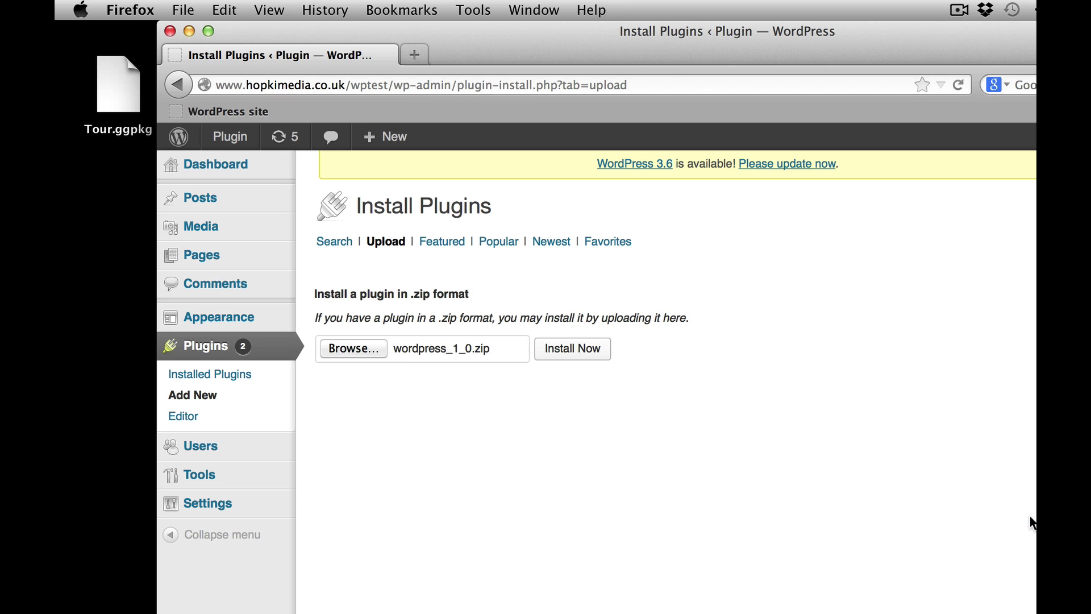
left_click(588, 350)
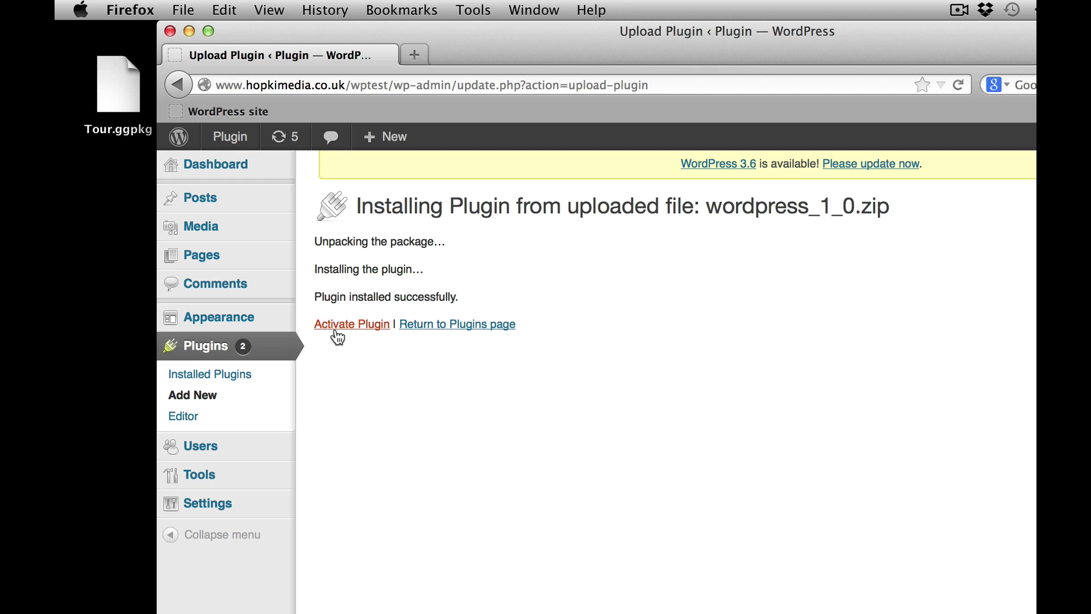
left_click(353, 330)
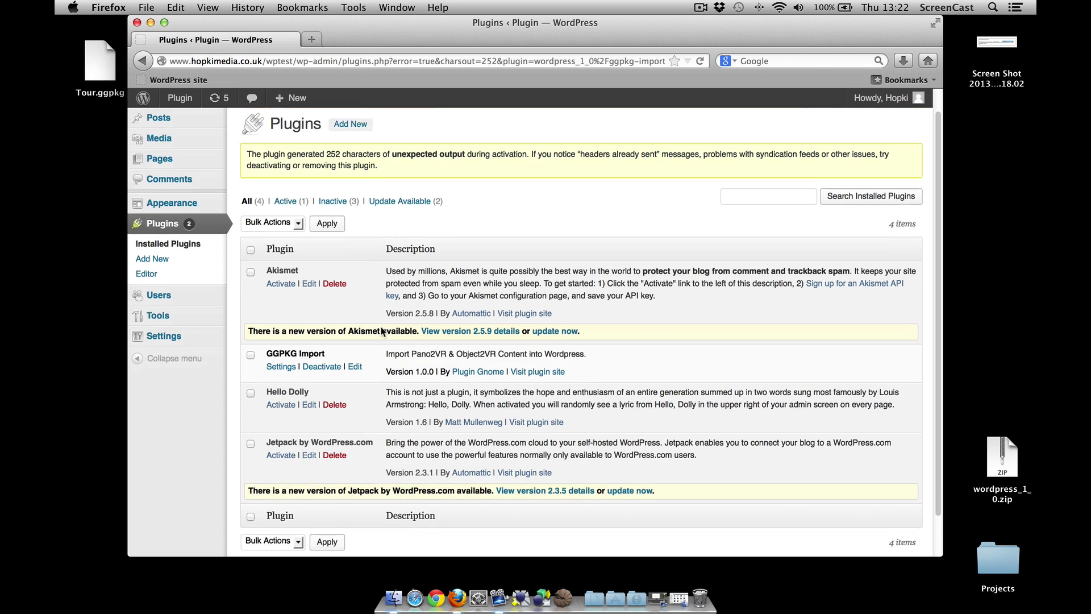
scroll(374, 447, "down", 2)
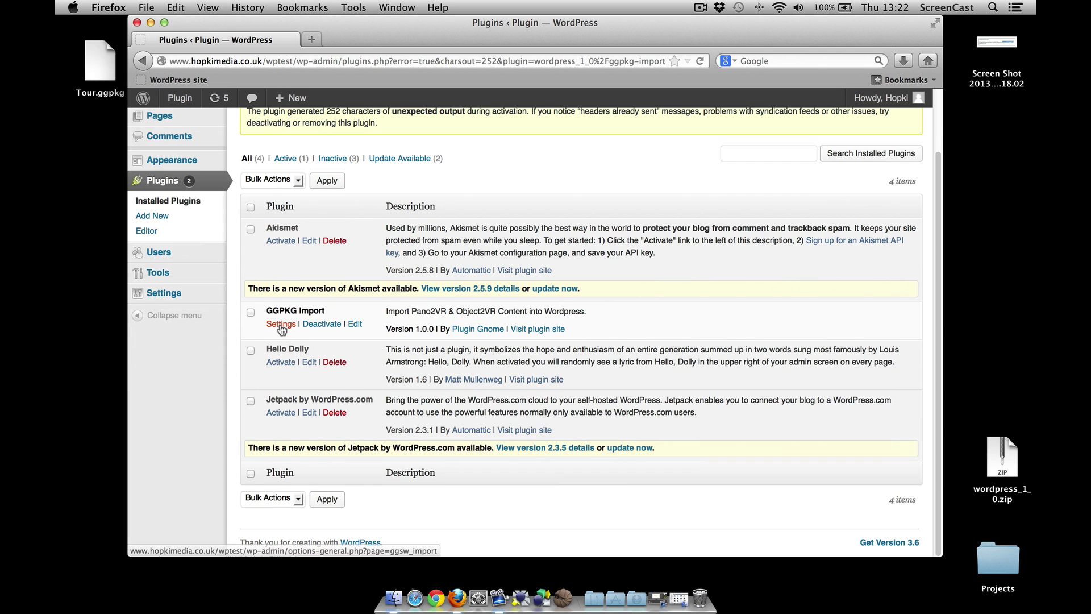
In the GGPKG Import settings, turn off Display User Data and turn on Display Map.
left_click(281, 325)
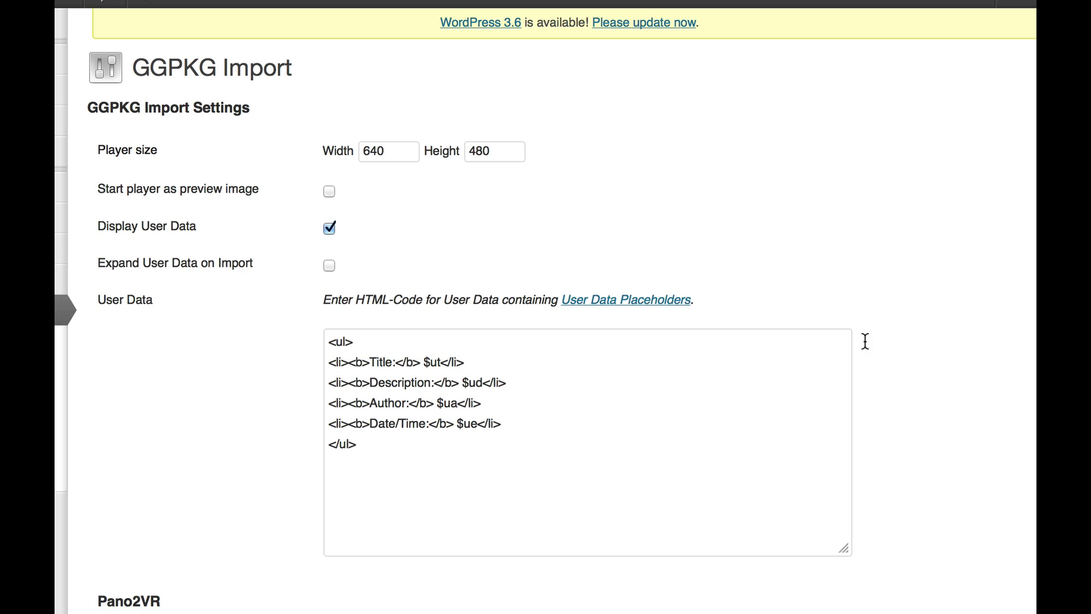
scroll(1001, 317, "down", 5)
scroll(1000, 317, "up", 2)
scroll(1001, 319, "down", 1)
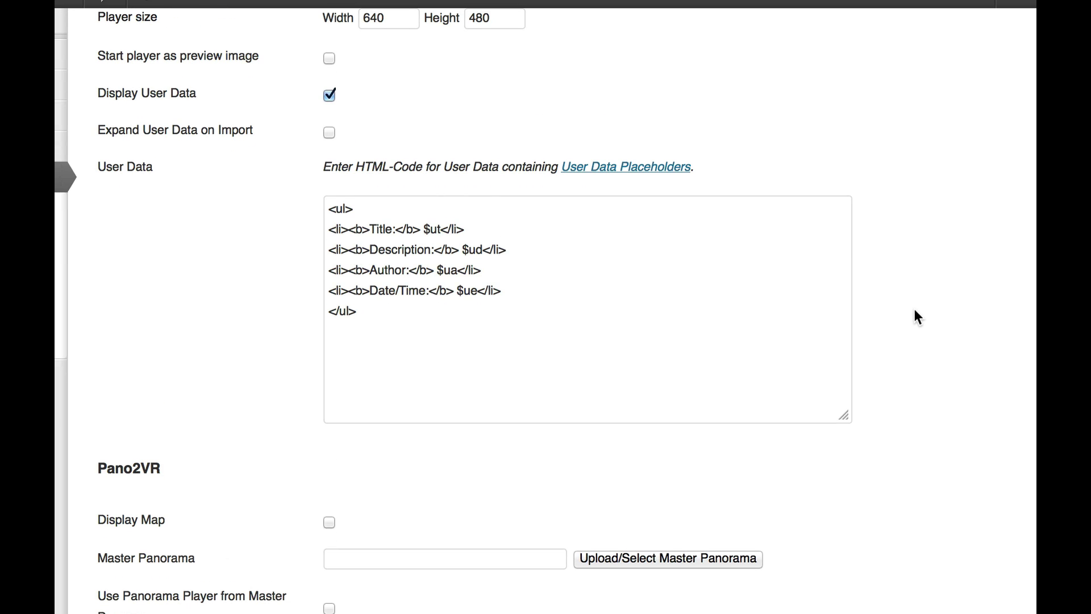
scroll(915, 311, "up", 5)
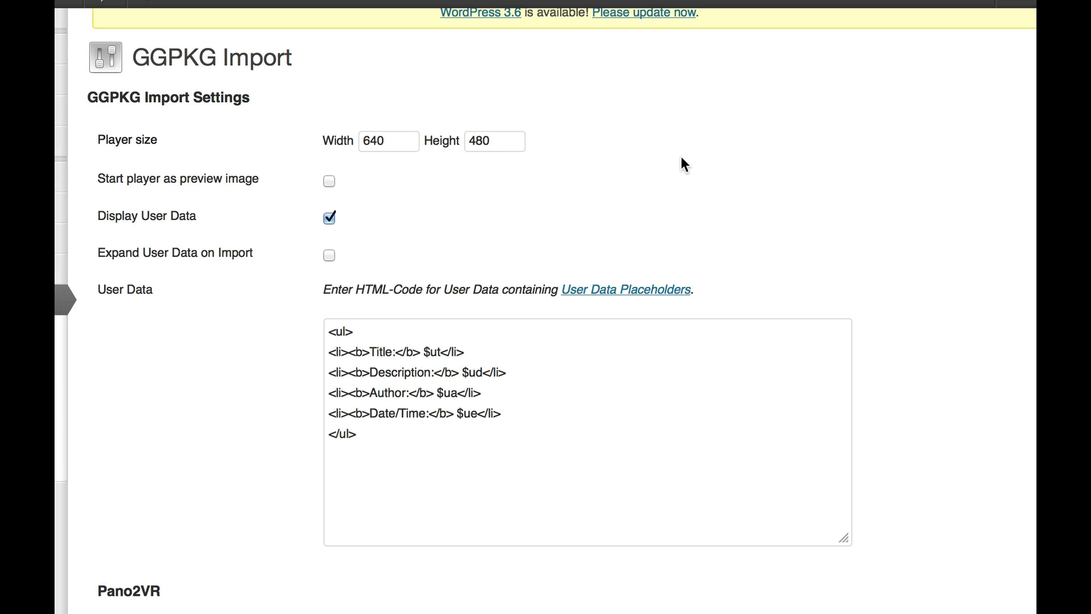
scroll(681, 156, "down", 1)
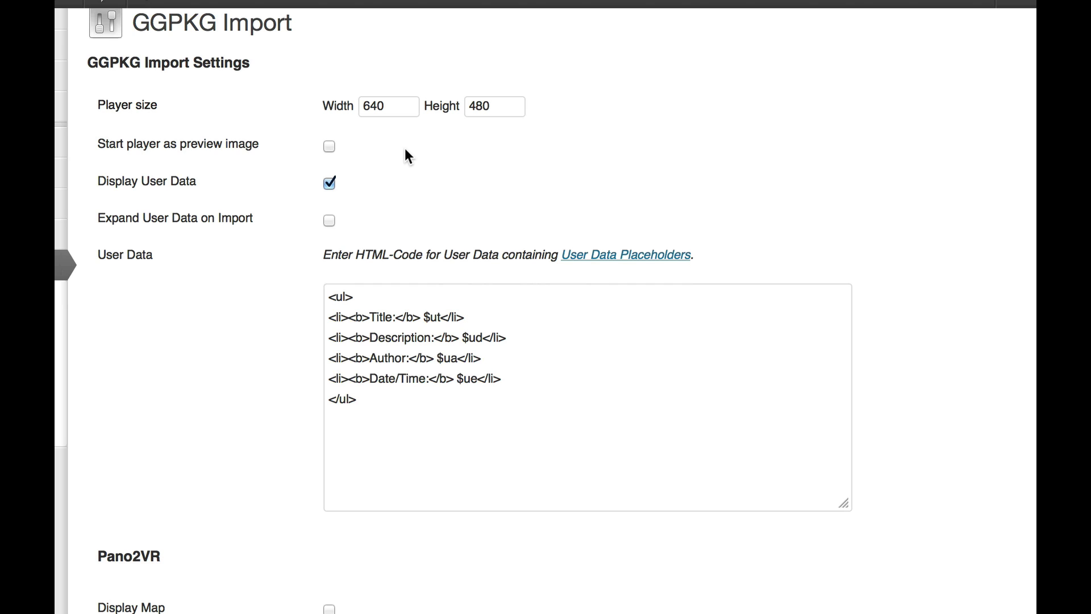
scroll(406, 150, "down", 3)
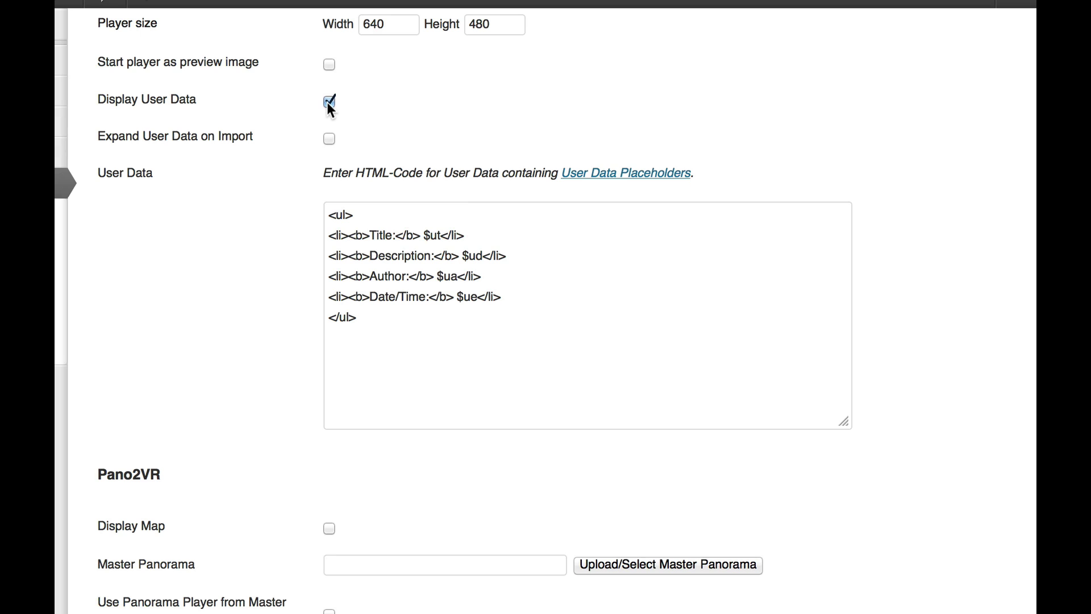
left_click(330, 105)
scroll(692, 284, "down", 1)
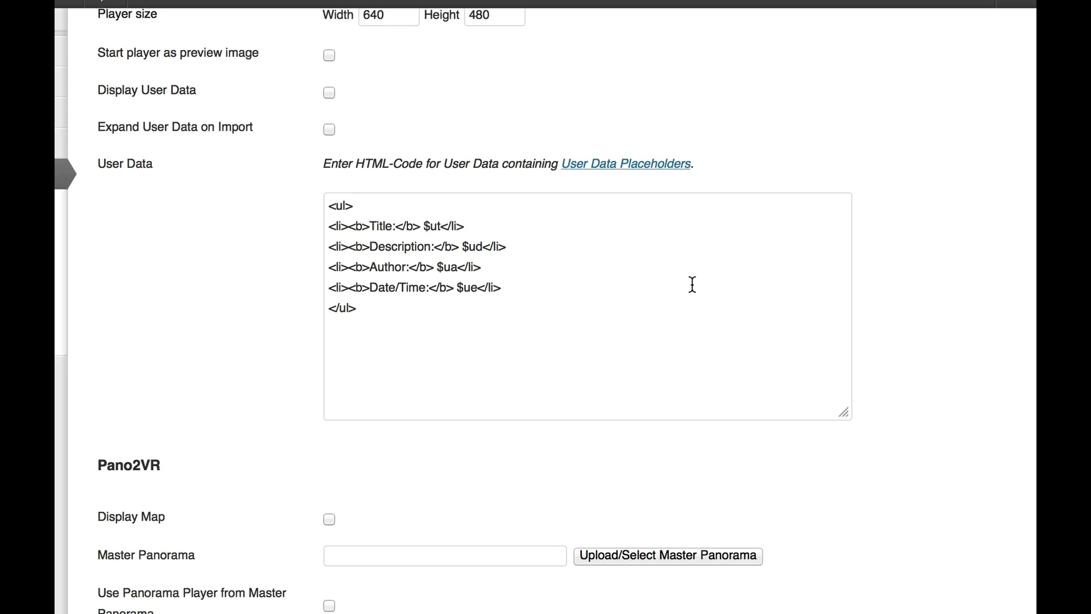
scroll(693, 284, "down", 1)
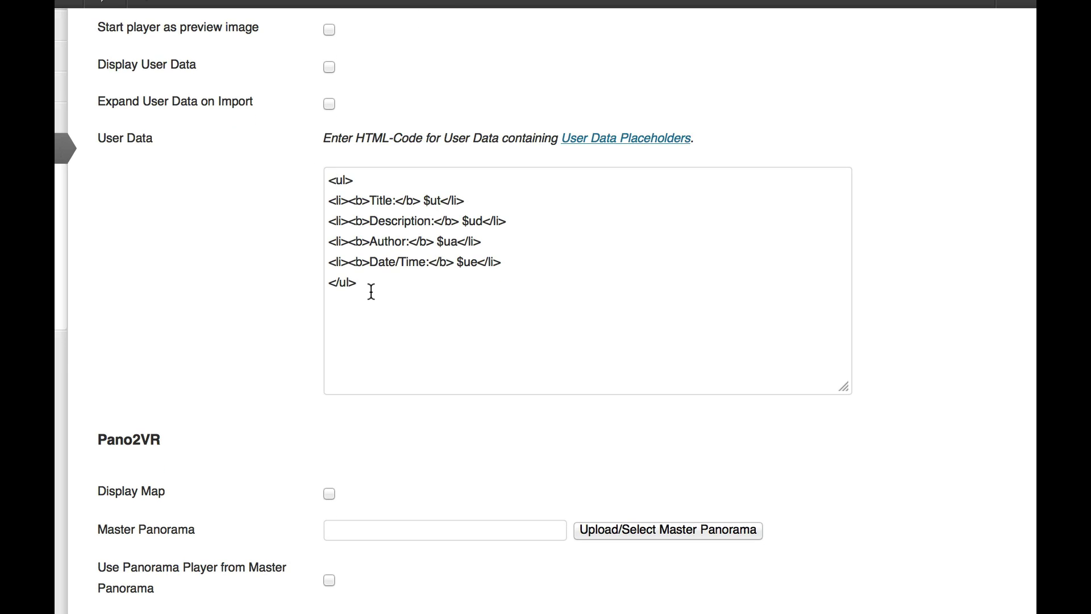
scroll(275, 271, "down", 3)
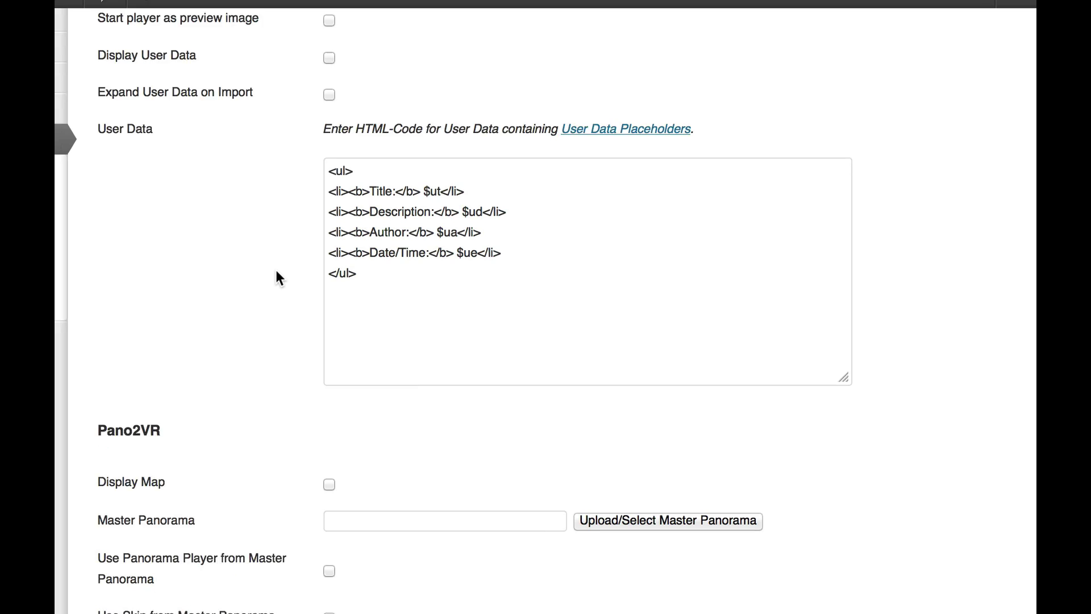
scroll(275, 270, "down", 5)
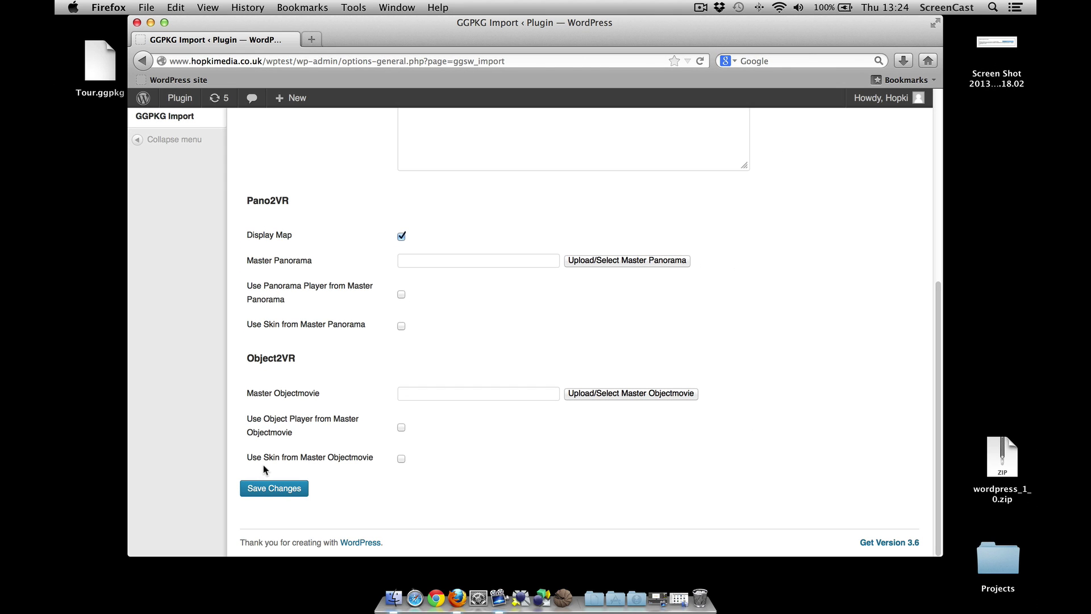
Save the GGPKG Import settings and upload Tour.ggpkg from the desktop via Media > Add New.
left_click(280, 490)
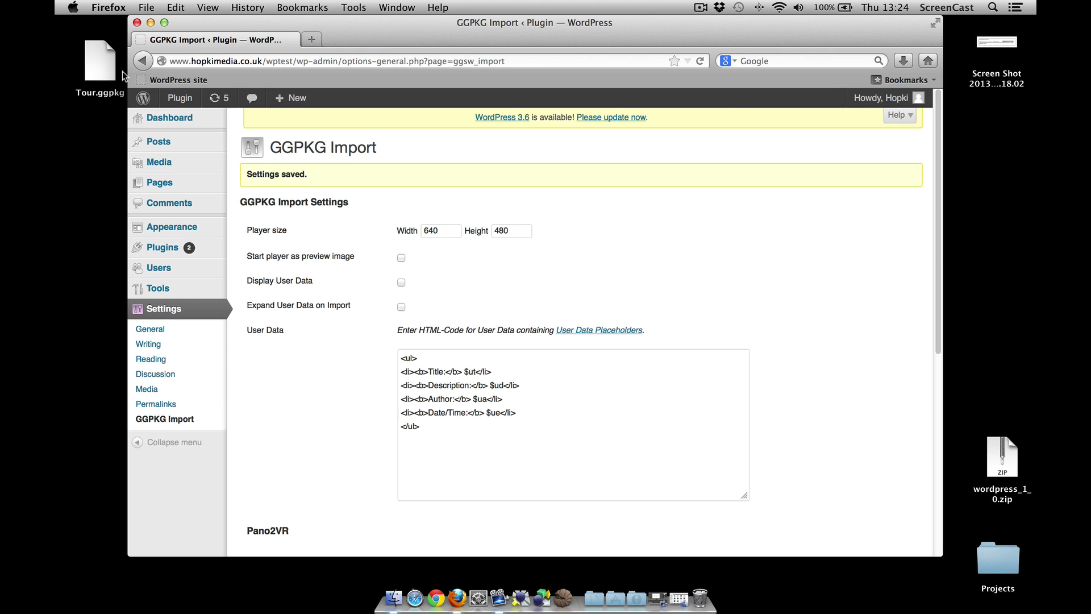
left_click(164, 166)
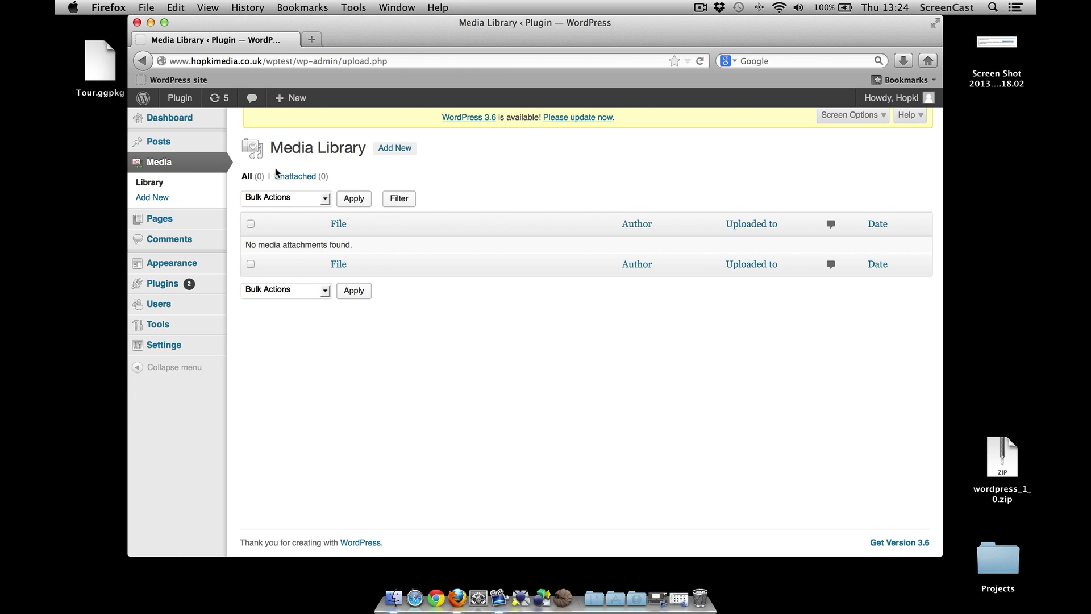
left_click(388, 154)
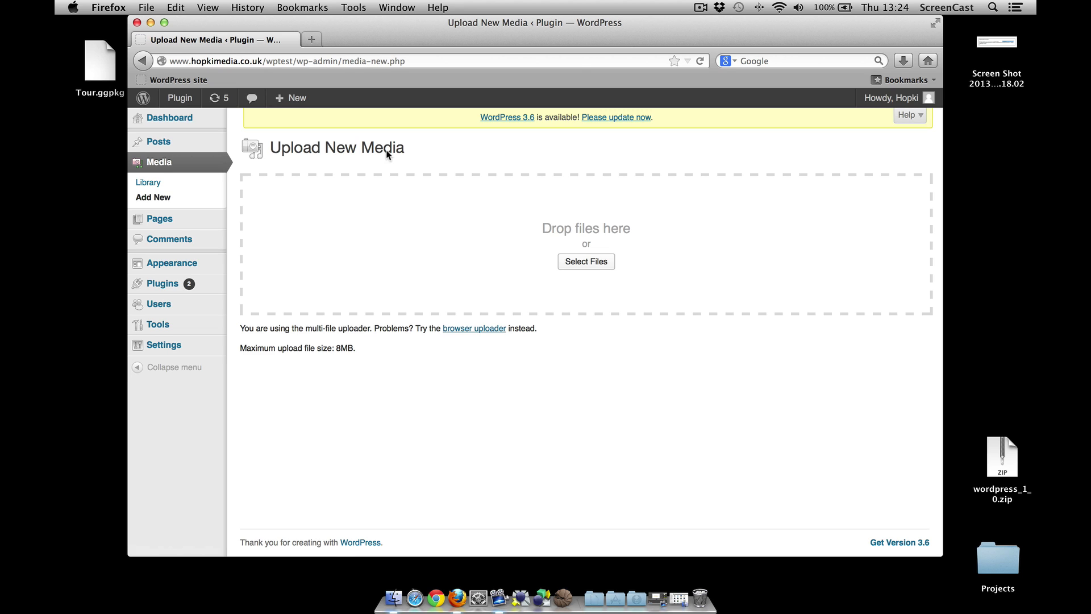
left_click(89, 66)
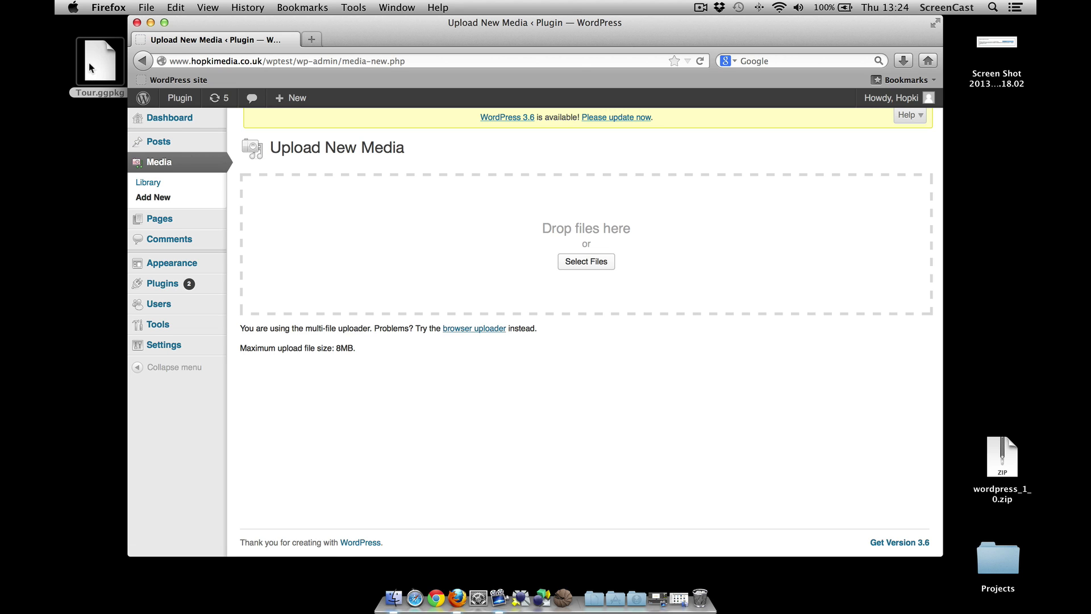
left_click_drag(89, 67, 443, 250)
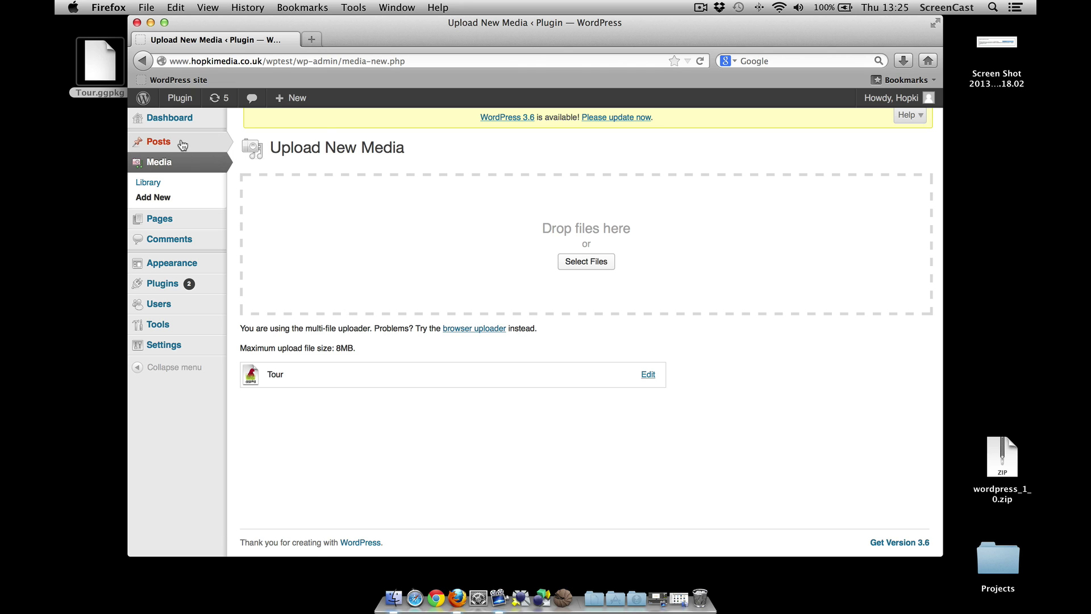
Start a new post titled 'Pano2VR Plugin'.
mouse_move(162, 142)
left_click(265, 157)
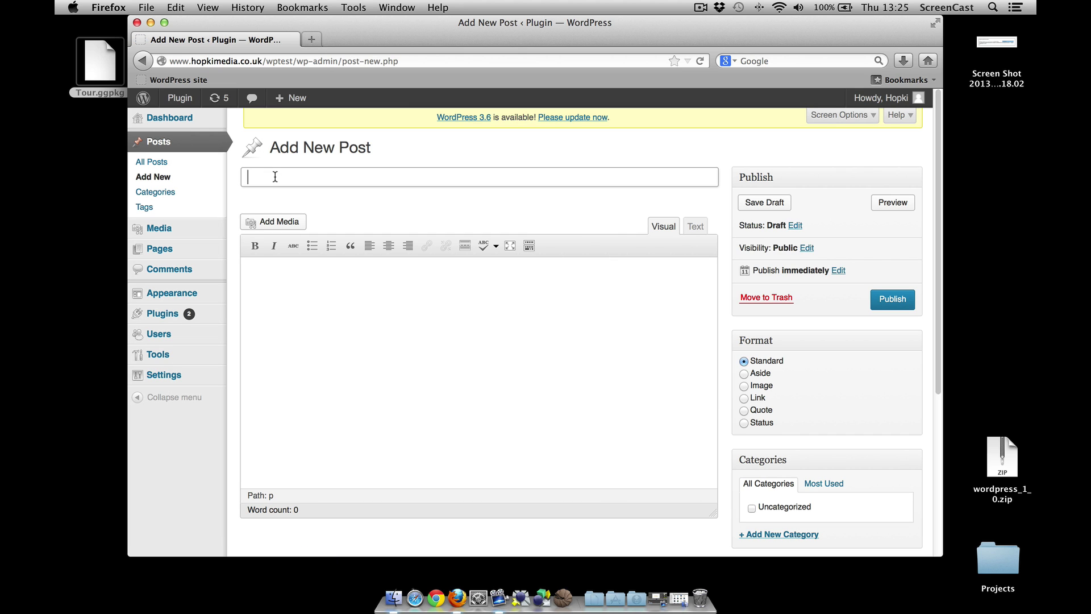
type("Pano2VR Plugin")
left_click(272, 270)
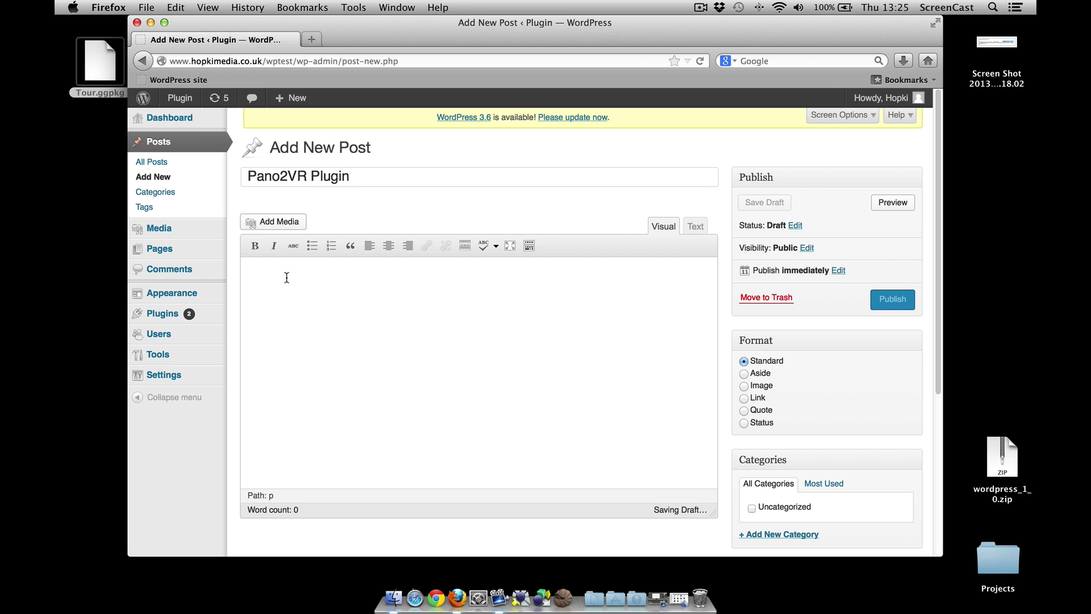
Insert the Tour.ggpkg media into the post and publish it.
left_click(287, 224)
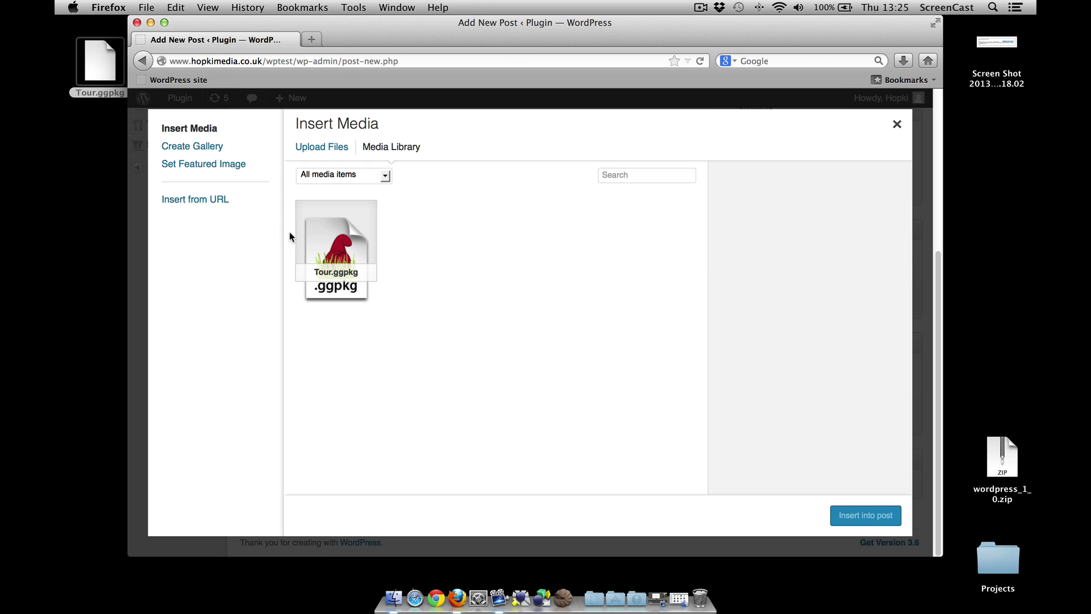
left_click(328, 244)
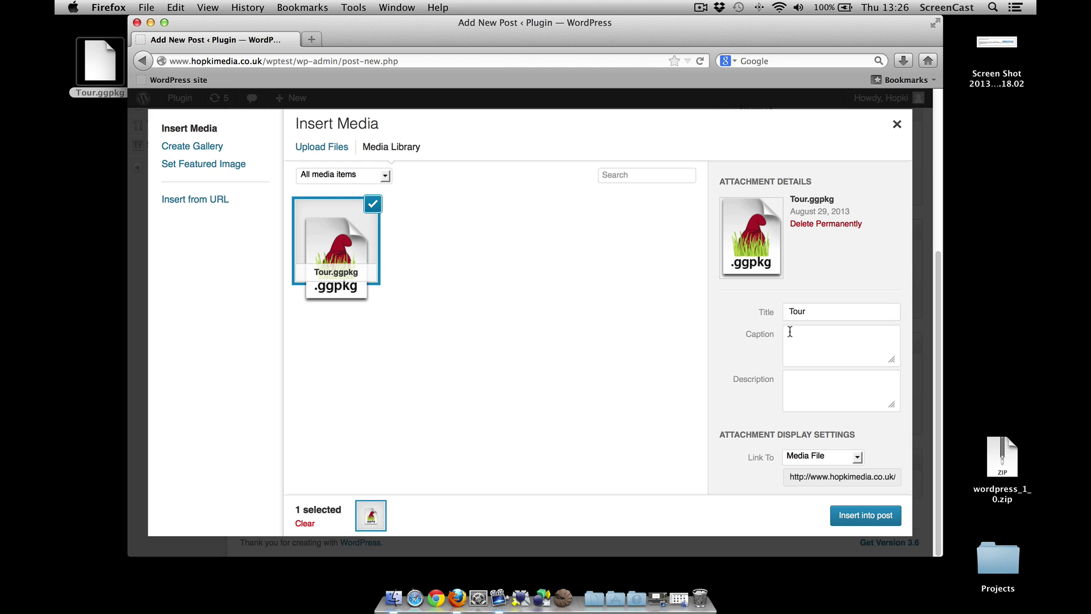
left_click(857, 515)
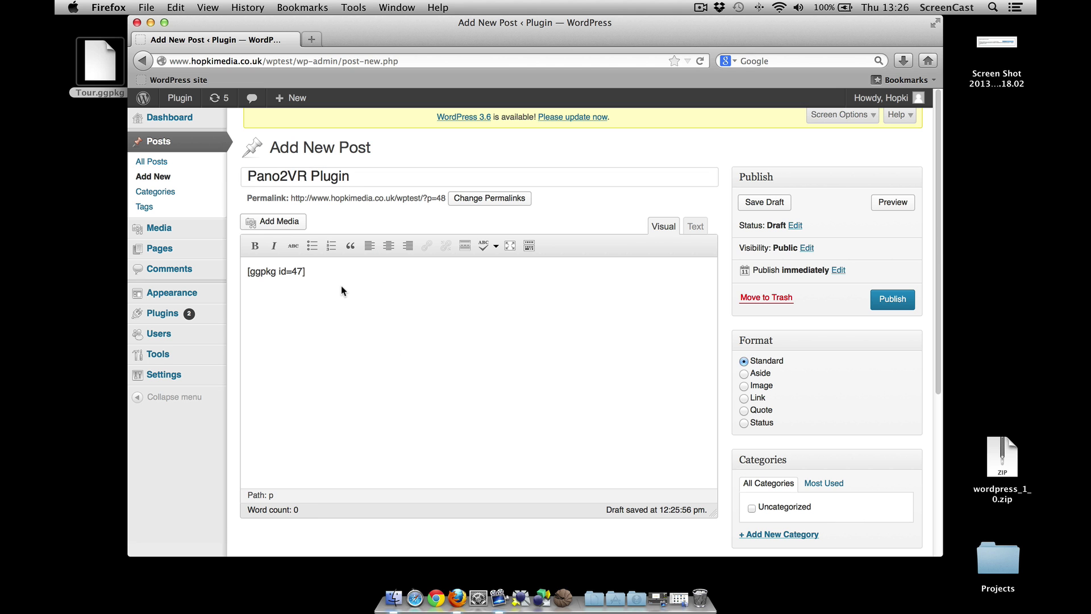
left_click(890, 299)
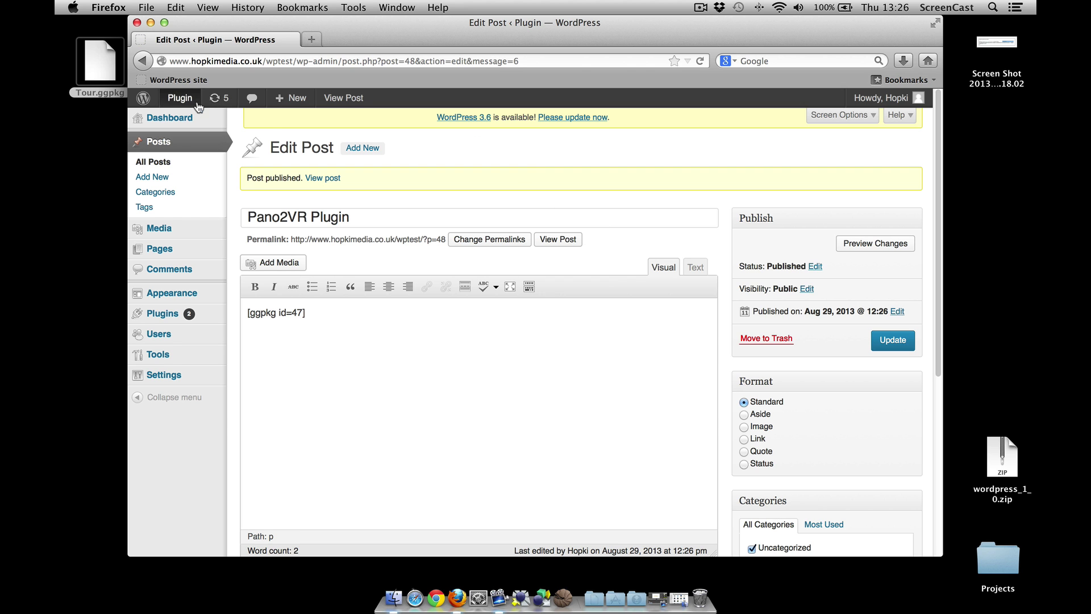
Visit the live site, scroll to the post and look around the embedded panorama.
left_click(183, 121)
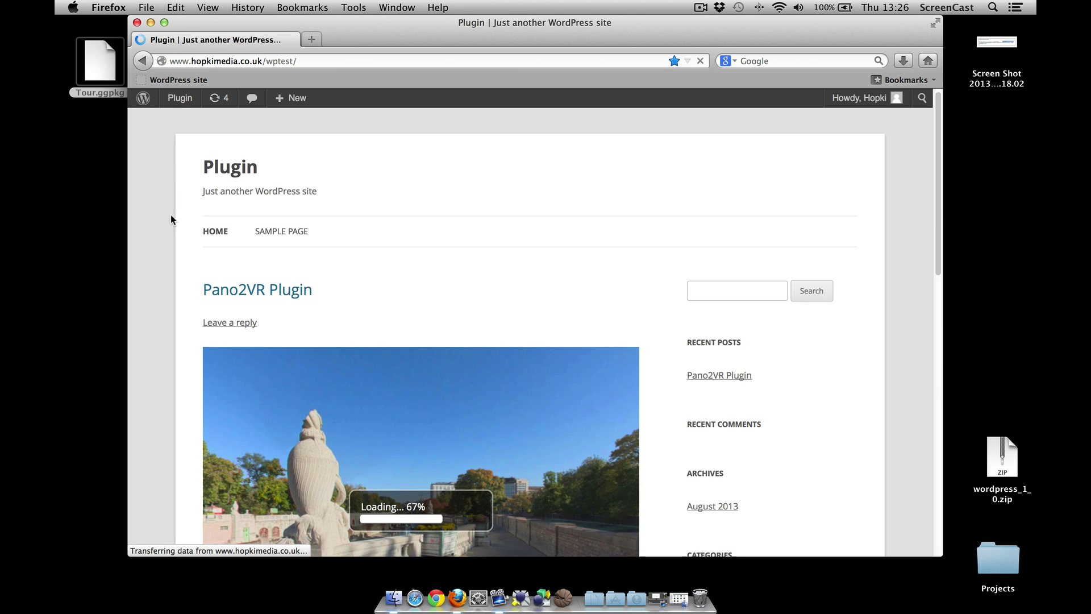
scroll(170, 215, "down", 5)
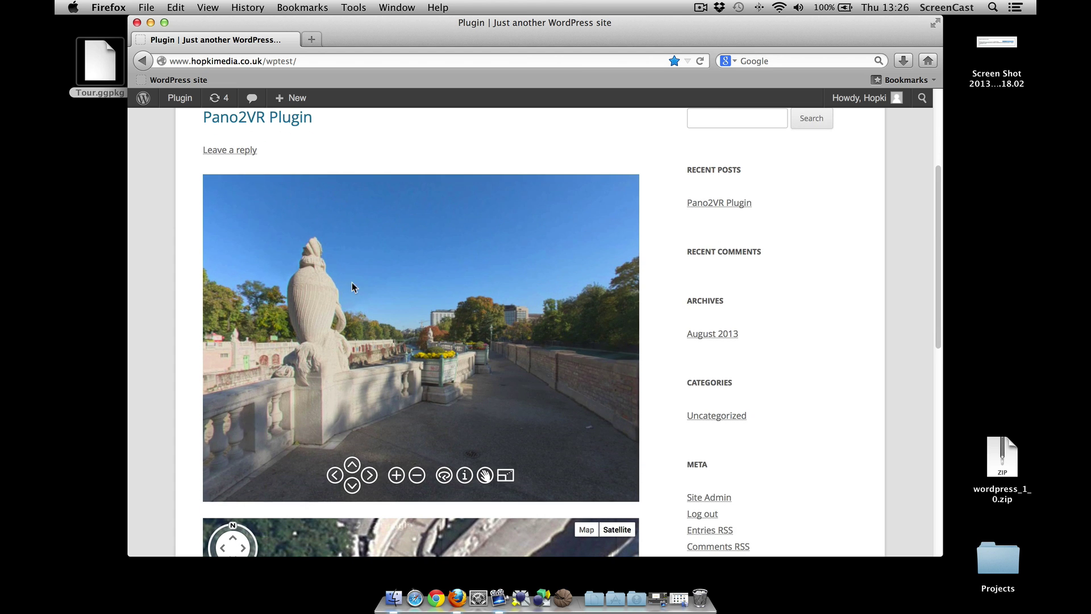
left_click_drag(352, 282, 195, 263)
scroll(190, 257, "down", 5)
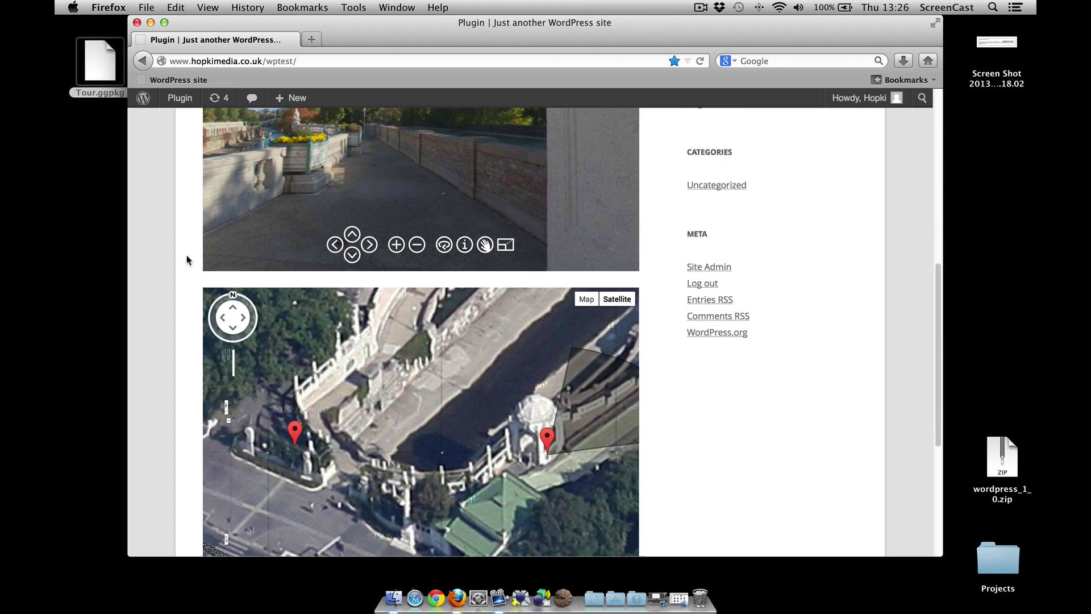
scroll(188, 257, "up", 5)
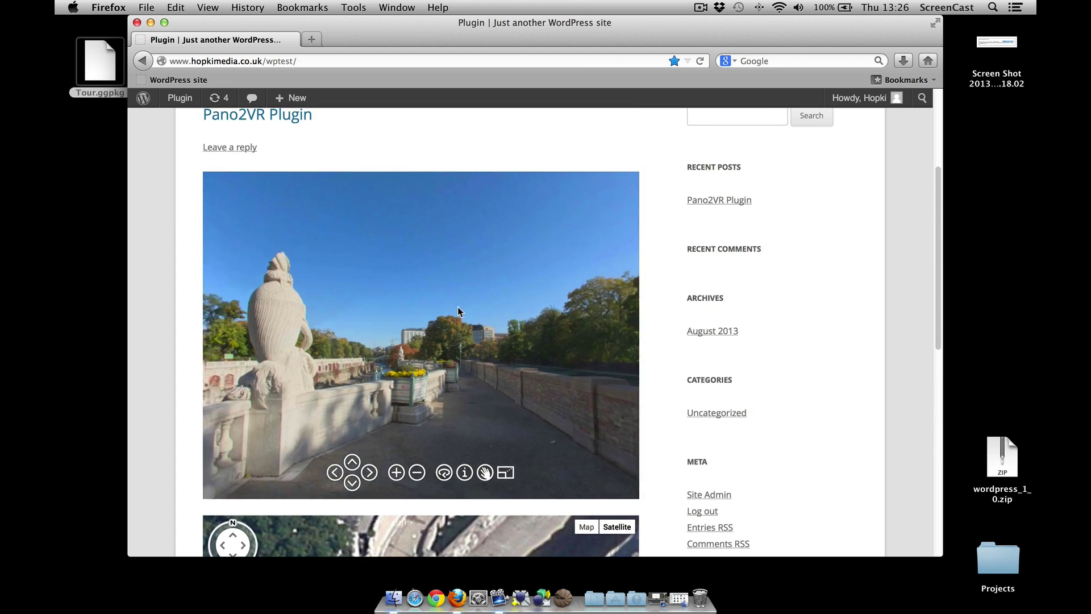
Follow the gateway hotspot into the linked Kanalen panorama and look around it toward the steps.
left_click_drag(459, 306, 426, 367)
left_click(433, 370)
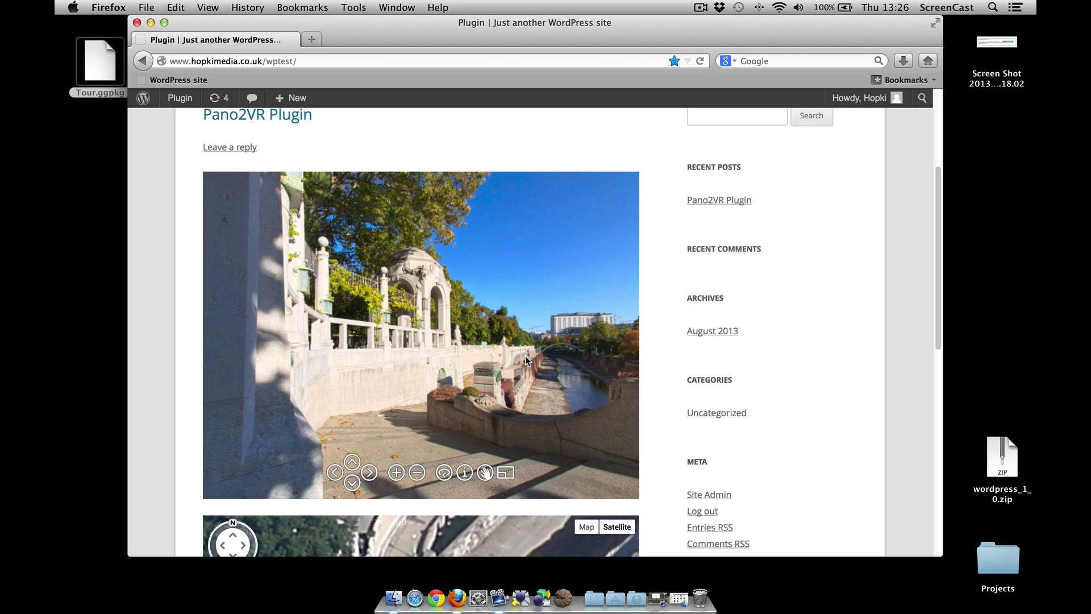
left_click_drag(526, 356, 250, 325)
scroll(185, 300, "down", 5)
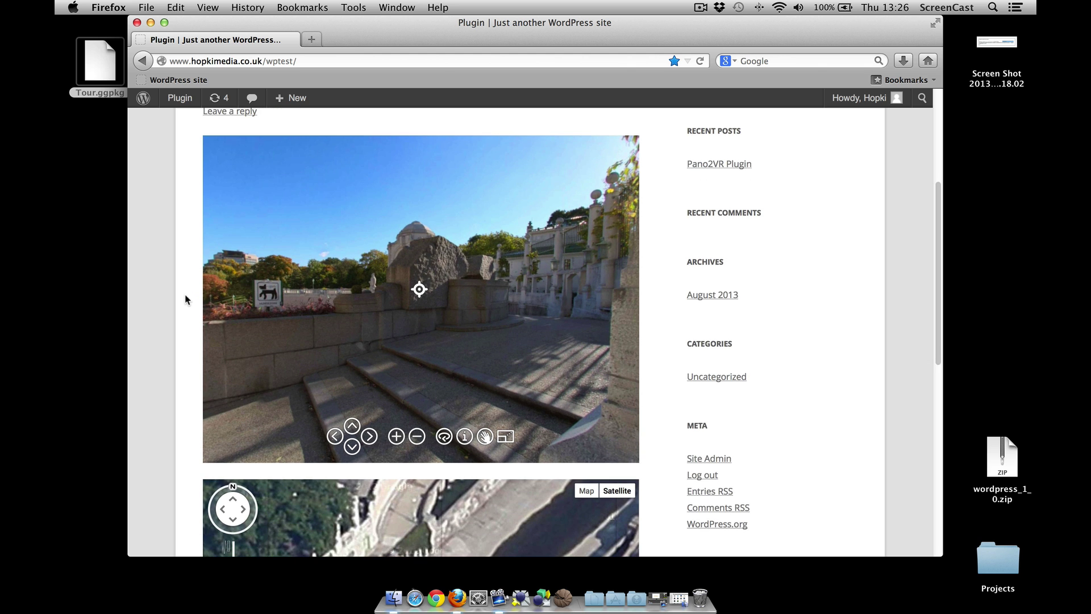
scroll(186, 300, "up", 6)
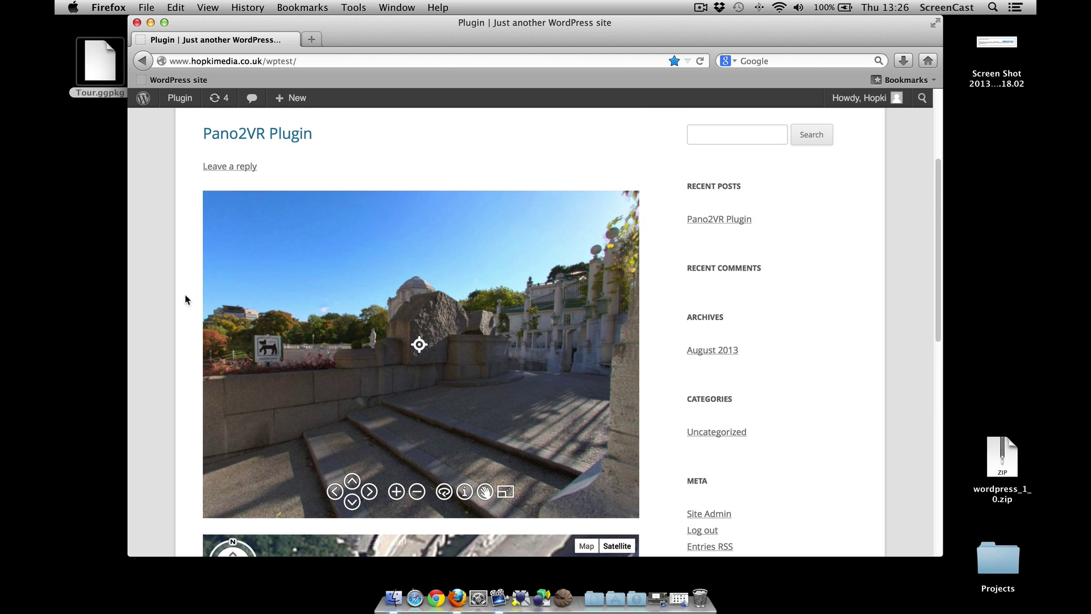
scroll(185, 299, "down", 5)
scroll(186, 299, "down", 1)
scroll(185, 299, "up", 5)
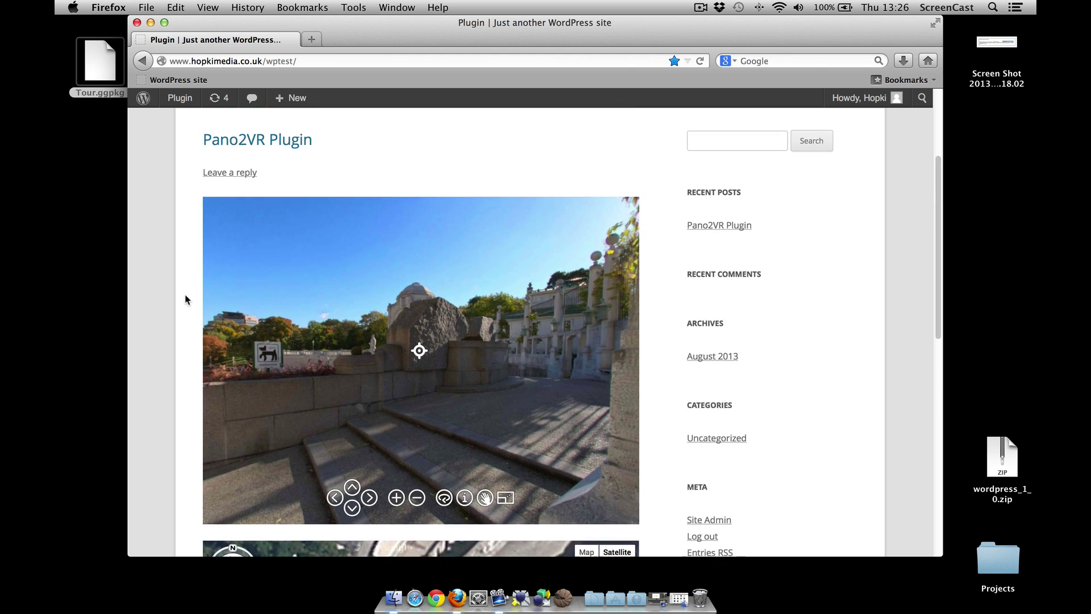
scroll(185, 300, "down", 2)
scroll(186, 300, "down", 1)
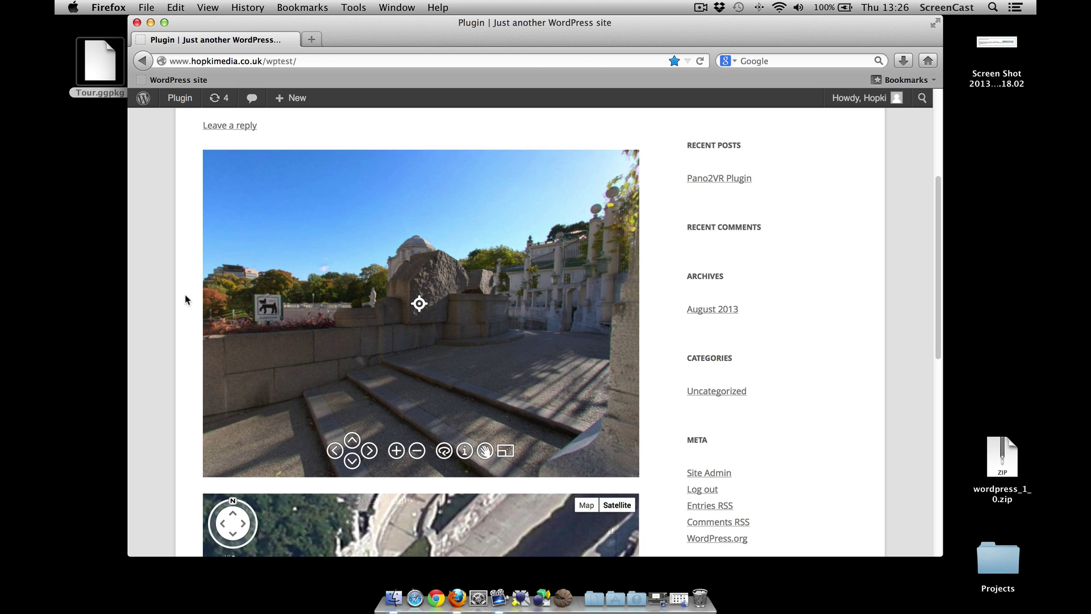